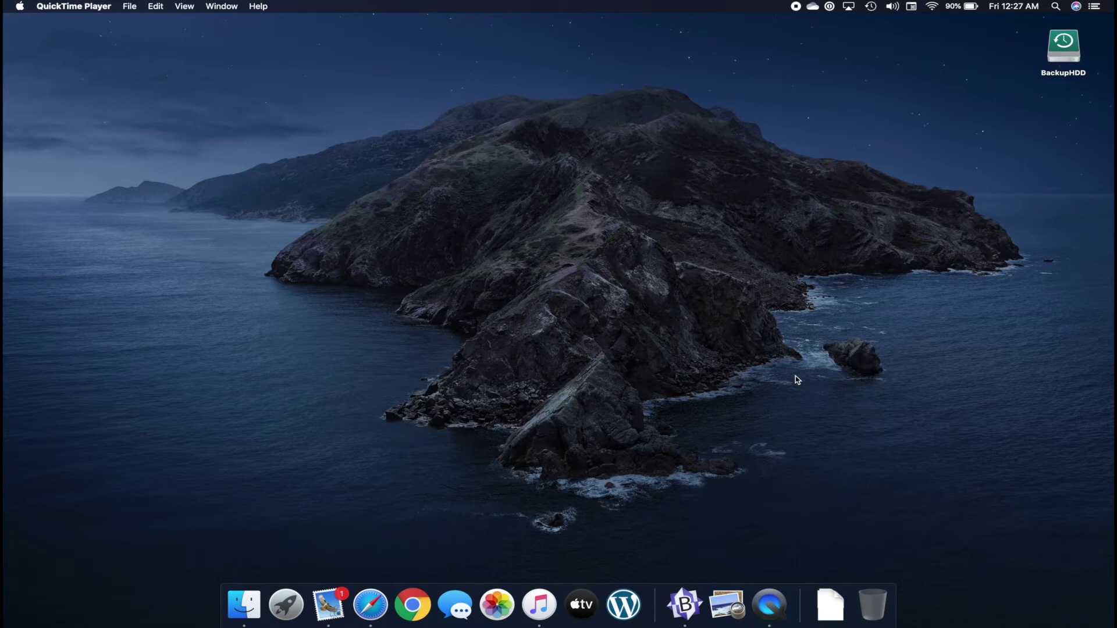
# Enter Time Machine from the menu bar to browse past Desktop backups
pyautogui.click(871, 6)
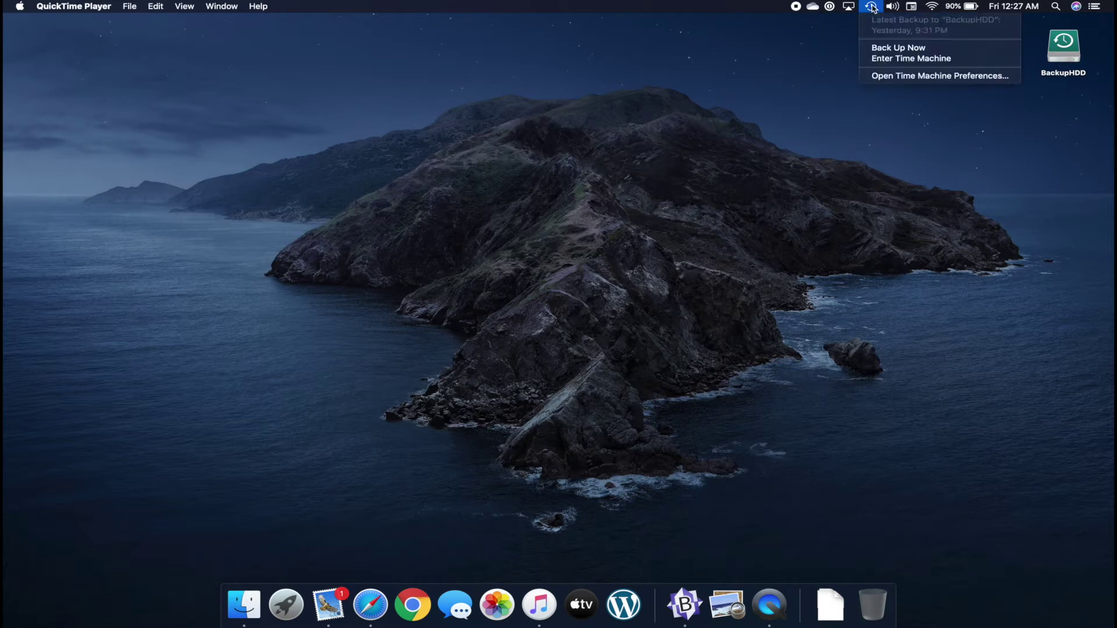
pyautogui.click(910, 59)
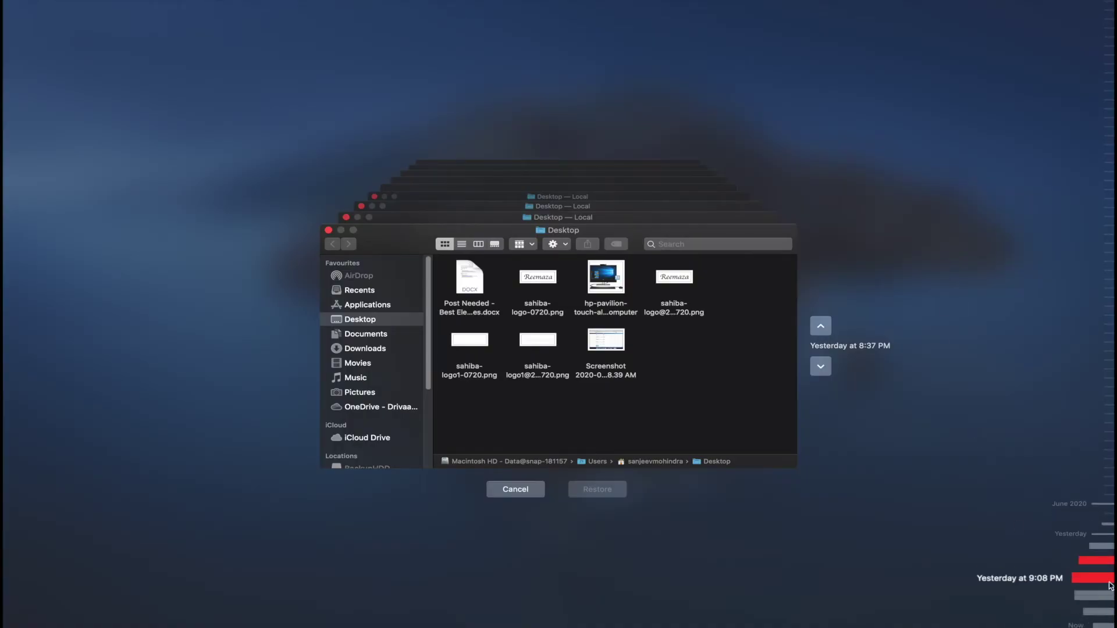
pyautogui.moveTo(1101, 548)
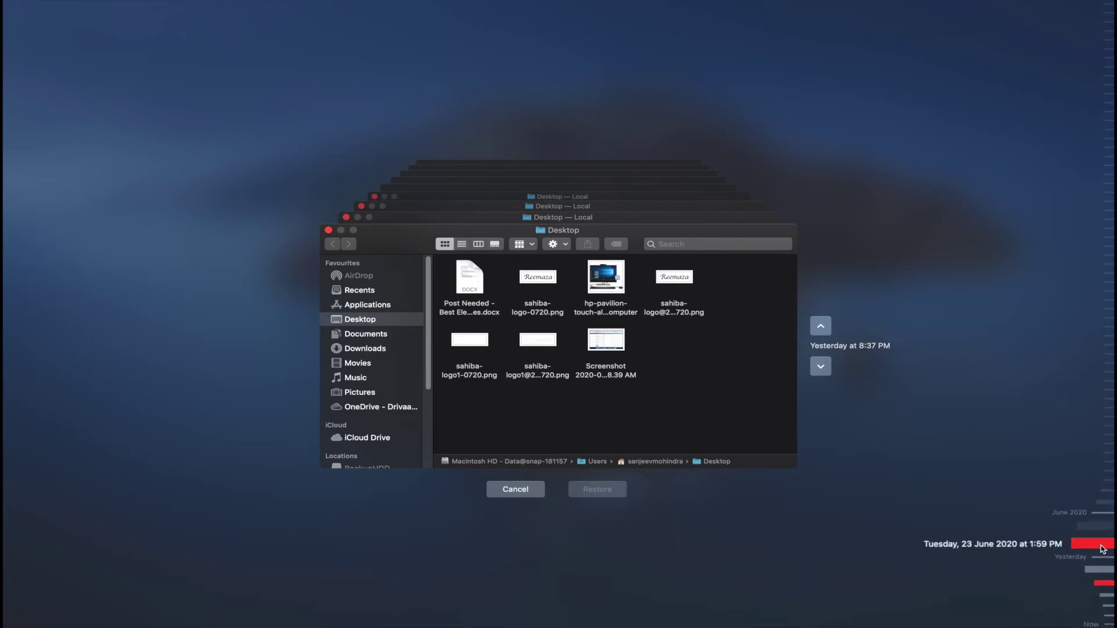
# Jump to the 23 June 2020 1:59 PM Desktop snapshot on the timeline
pyautogui.click(1101, 548)
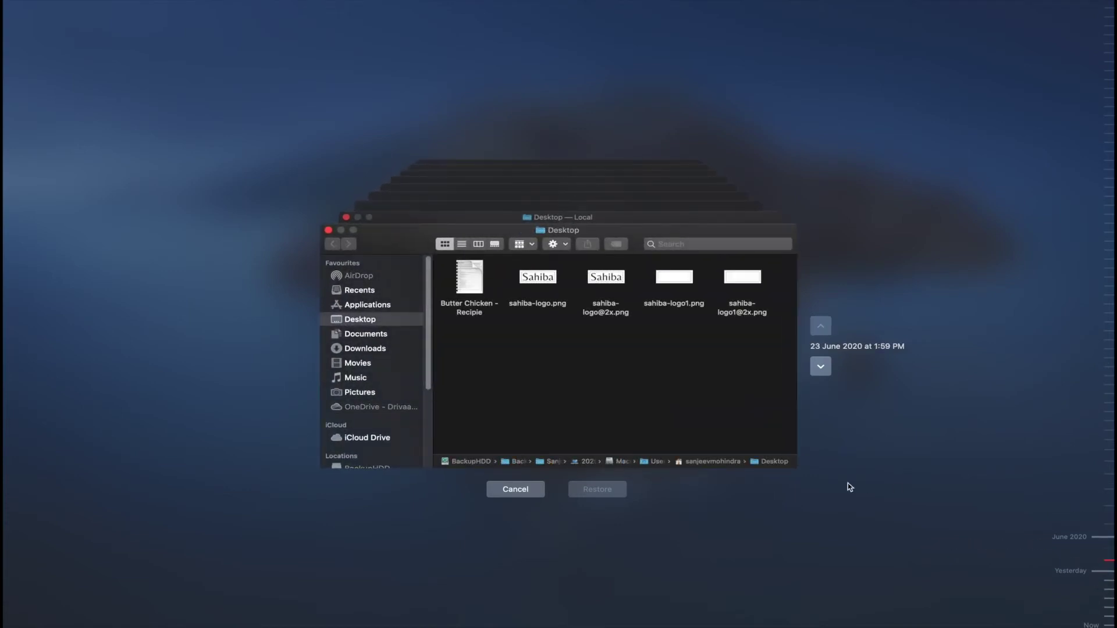
# Choose Delete Backup from the Action menu for the 23 June 2020 snapshot
pyautogui.click(557, 245)
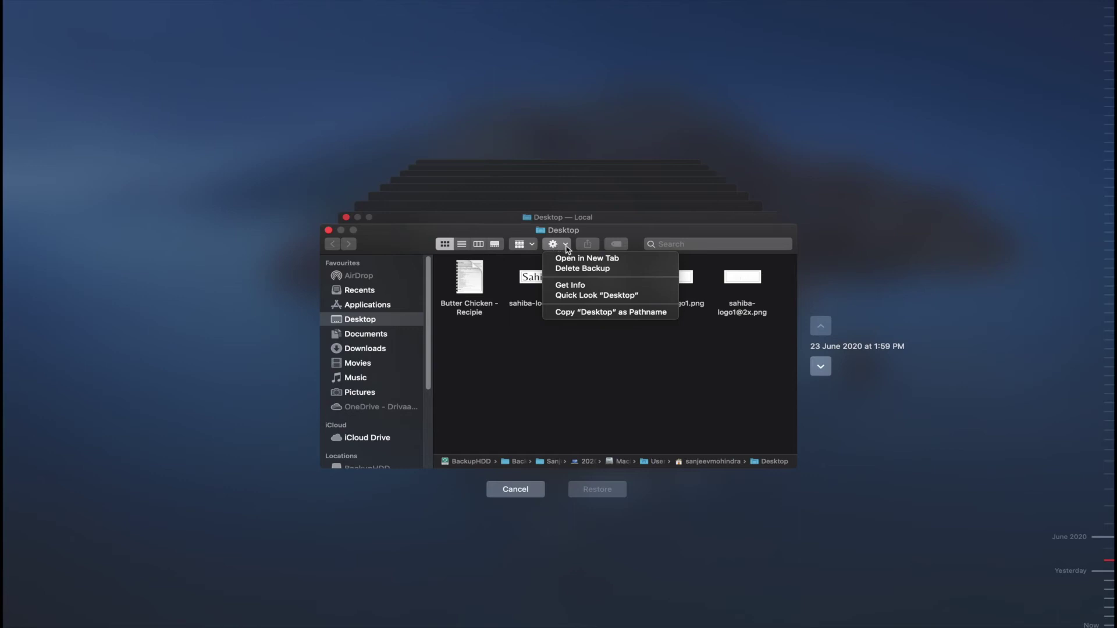
pyautogui.click(595, 269)
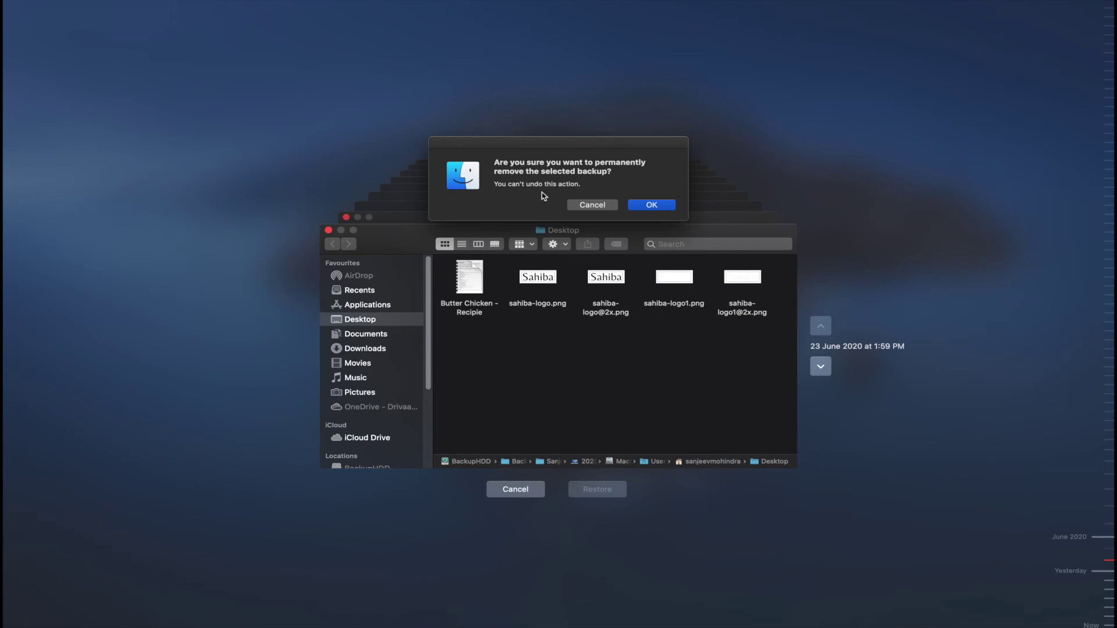
# Confirm permanent deletion of the 23 June 2020 1:59 PM backup
pyautogui.click(653, 205)
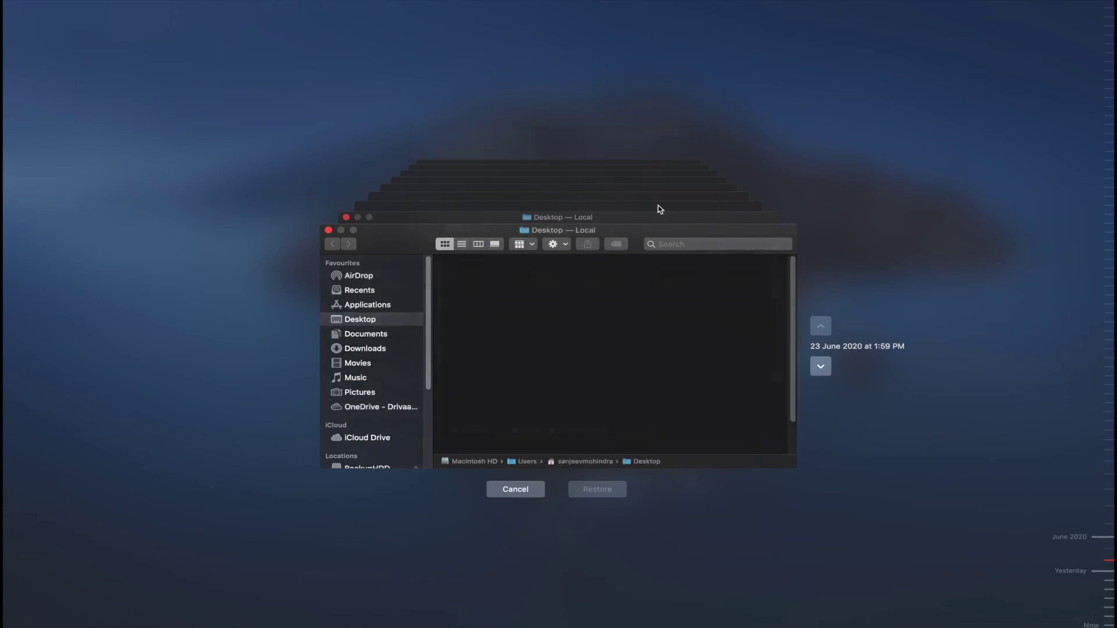